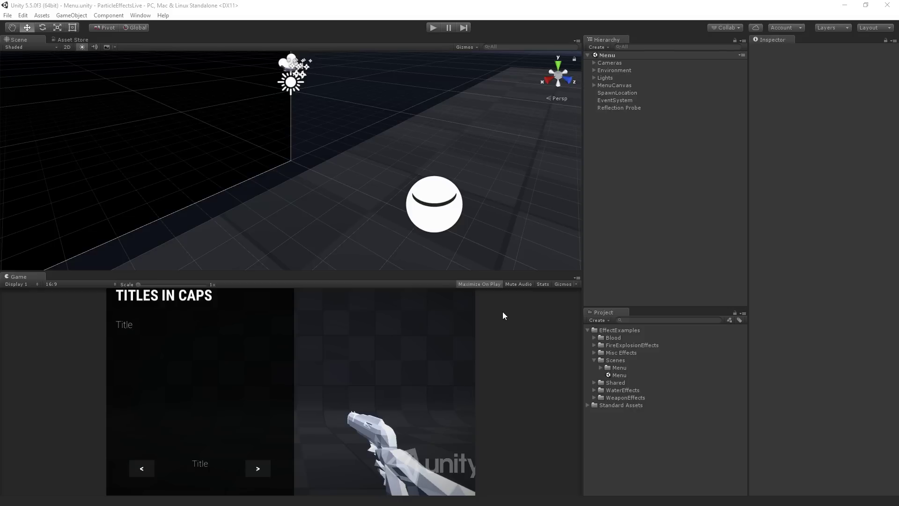
Run the demo in play mode, advance to the Fire example (4 of 22), and restore the editor layout
left_click(436, 28)
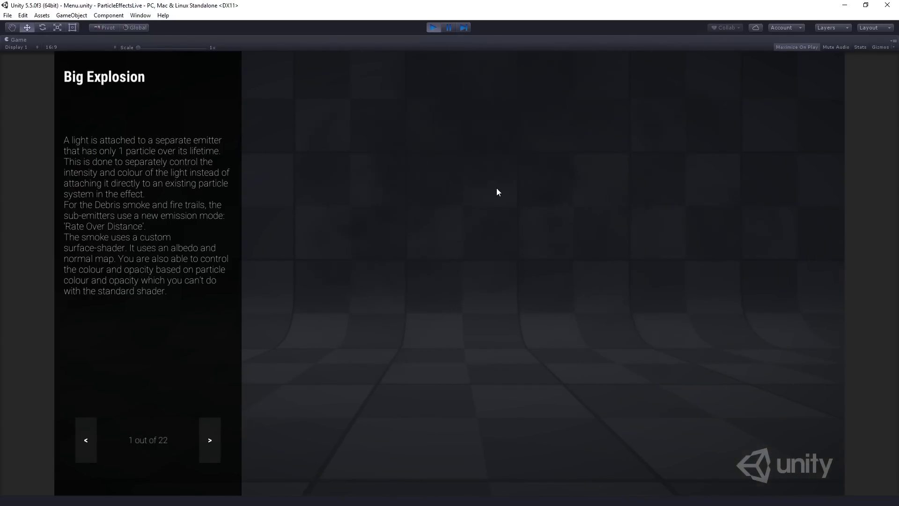
left_click(209, 441)
left_click(209, 441)
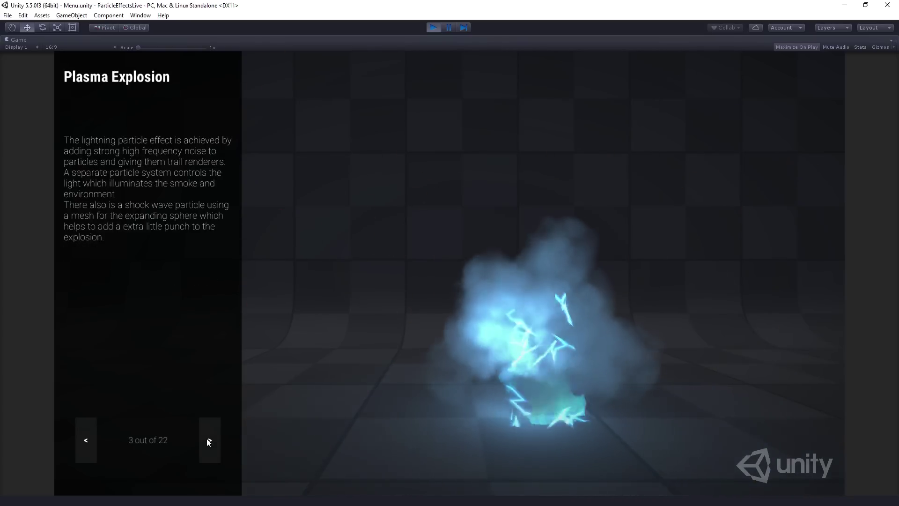
left_click(209, 441)
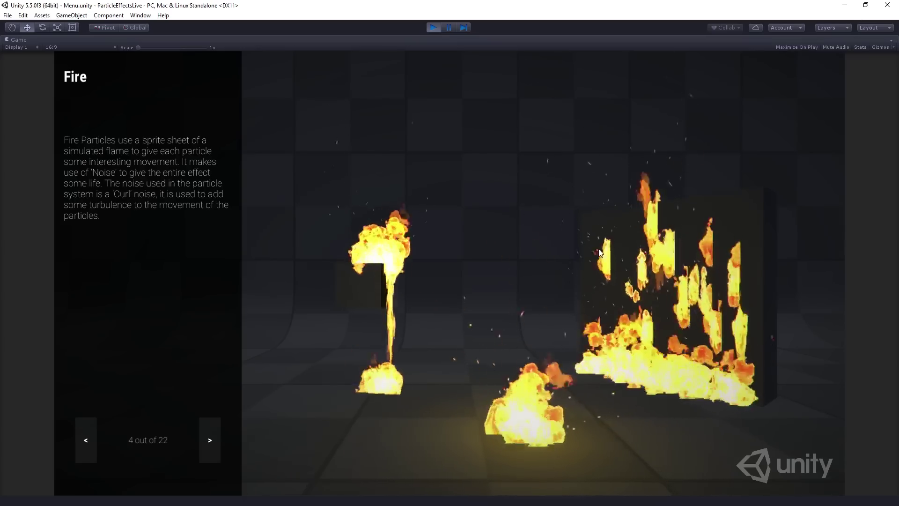
left_click(445, 29)
Resume the game and deactivate WallFlames and DrippingFlames under FlamesEffects(Clone)
left_click(448, 27)
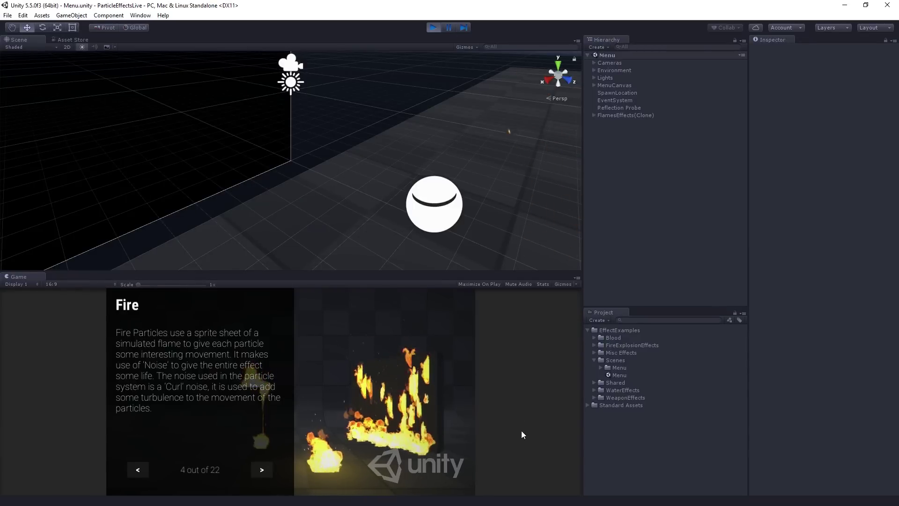
left_click(594, 115)
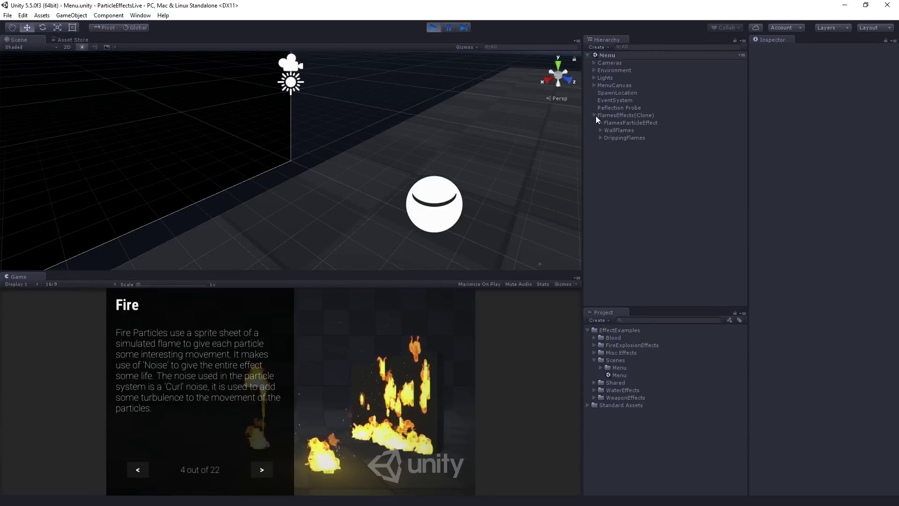
left_click(633, 132)
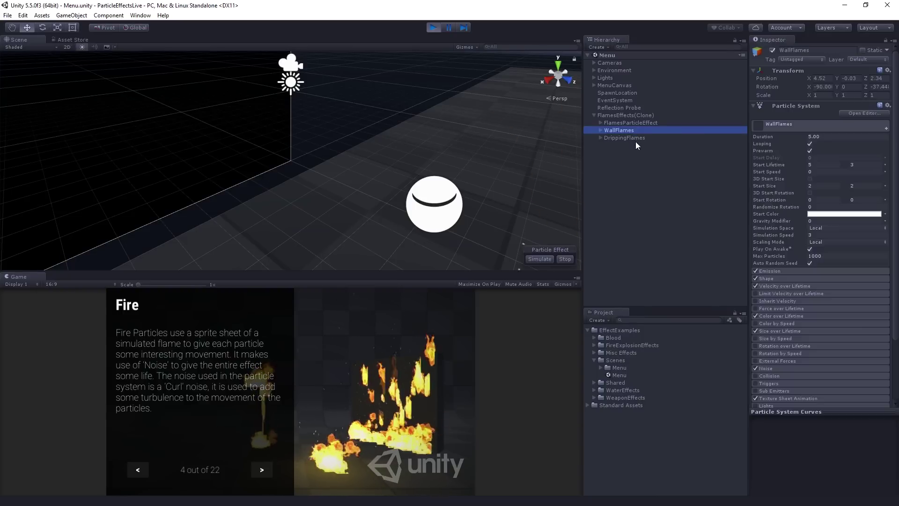
left_click(636, 138, "shift")
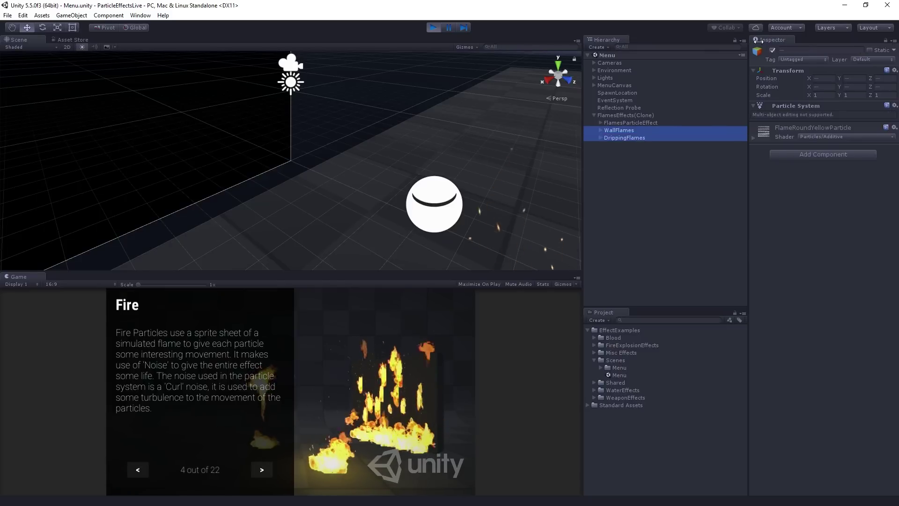
left_click(773, 50)
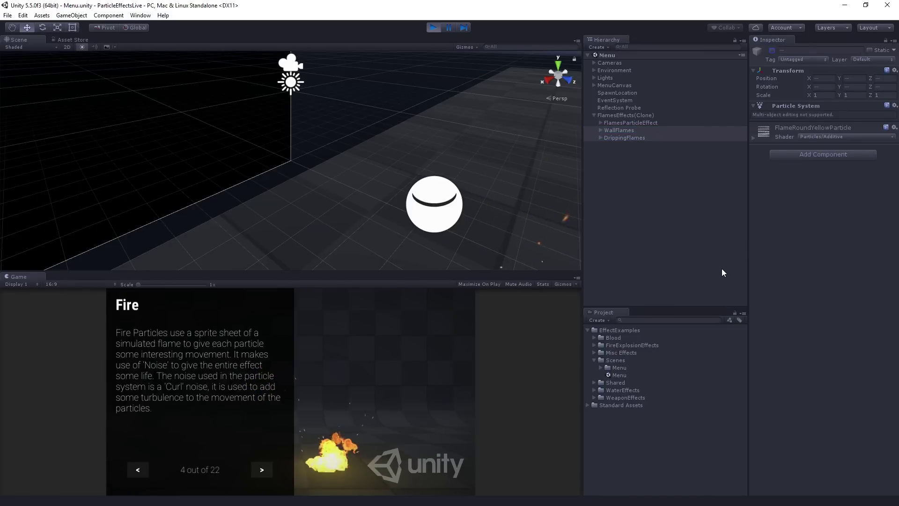
left_click(631, 86)
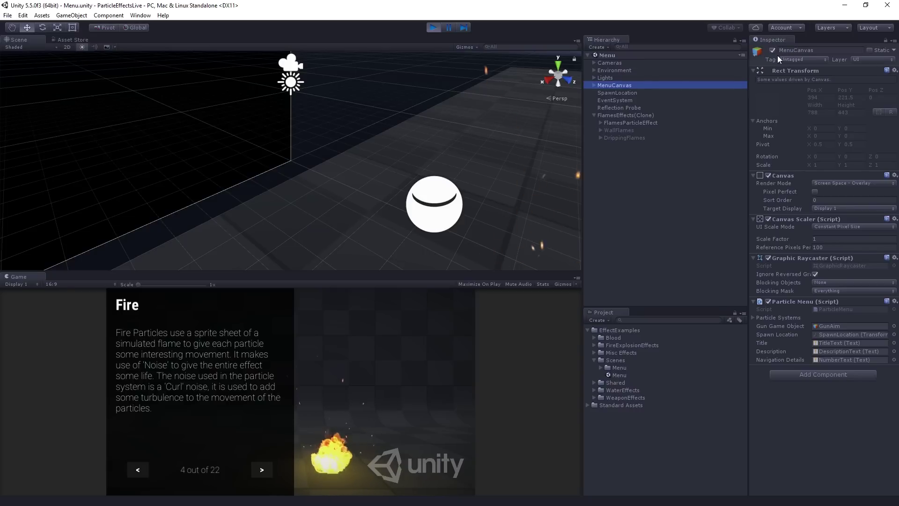
Deactivate MenuCanvas to hide the demo overlay and view the fire from the side
left_click(773, 50)
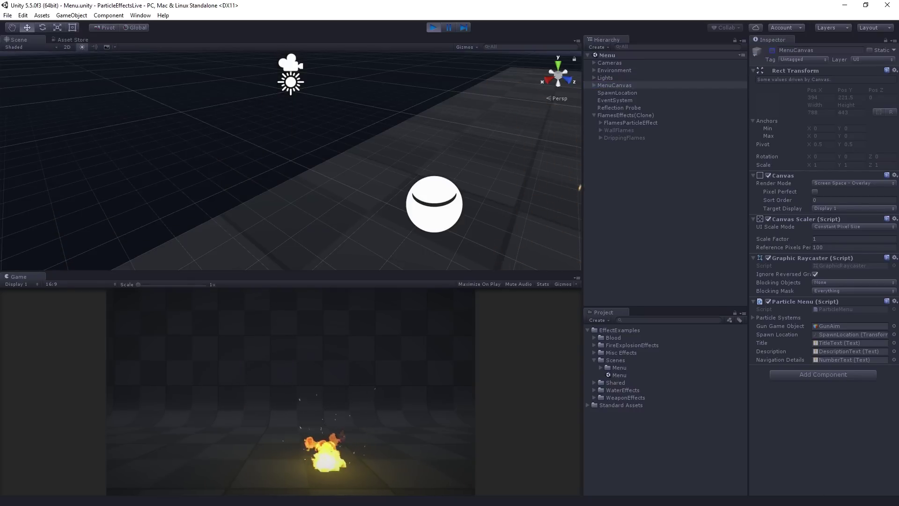
scroll(383, 122, "down", 3)
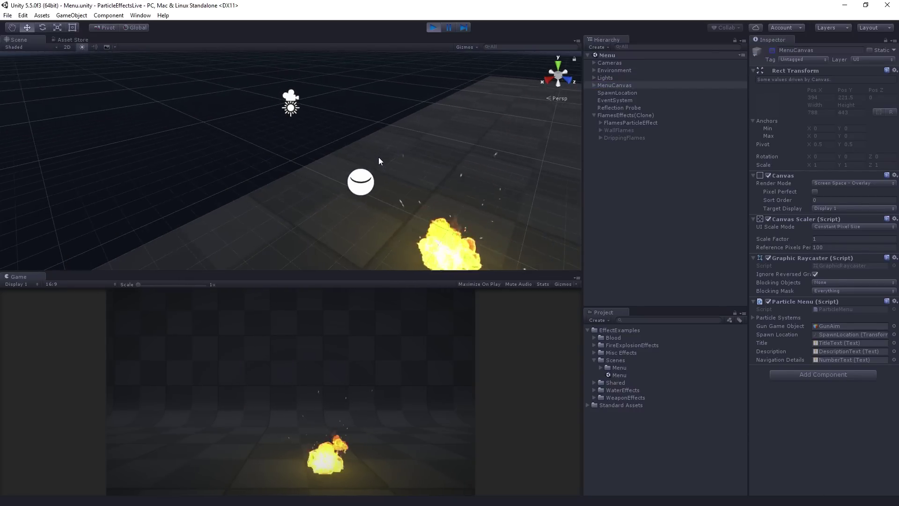
scroll(377, 161, "down", 2)
left_click_drag(323, 125, 519, 158, "alt")
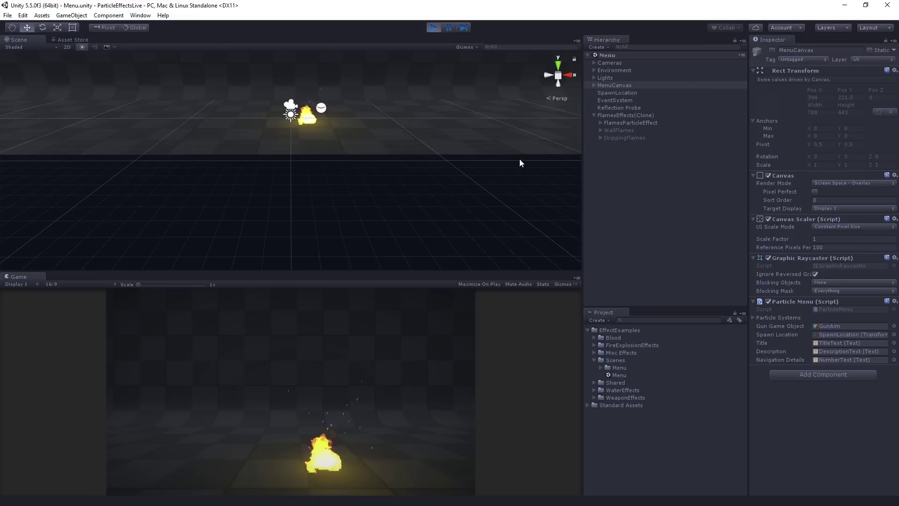
Select FlamesParticleEffect and frame it close up in the Scene view
left_click(632, 122)
double_click(650, 124)
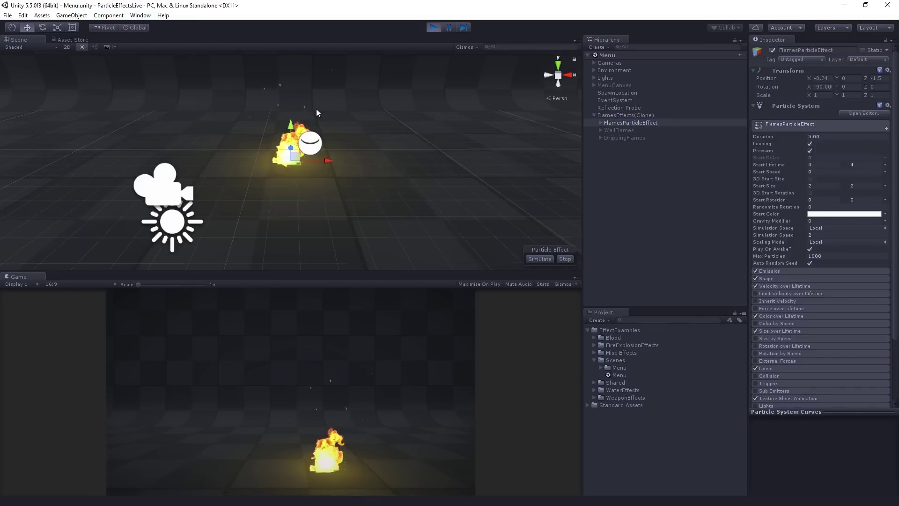
scroll(300, 170, "down", 5)
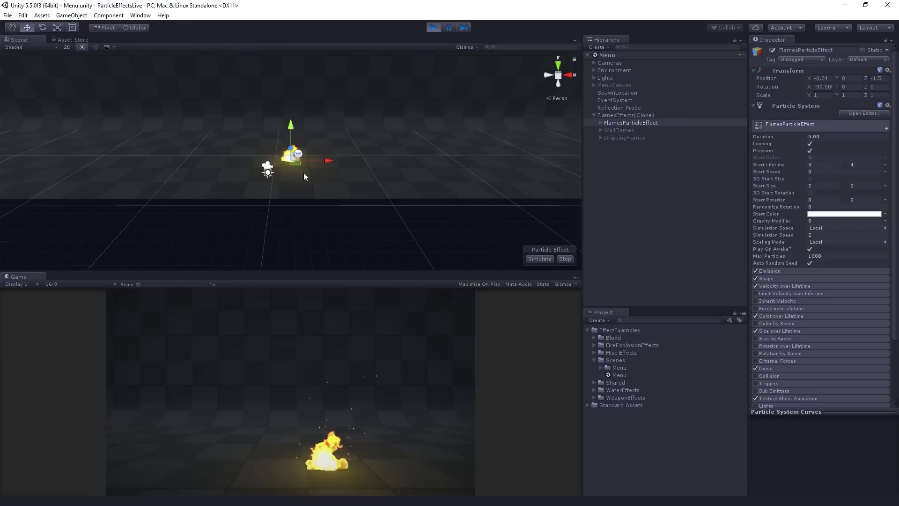
scroll(313, 178, "up", 2)
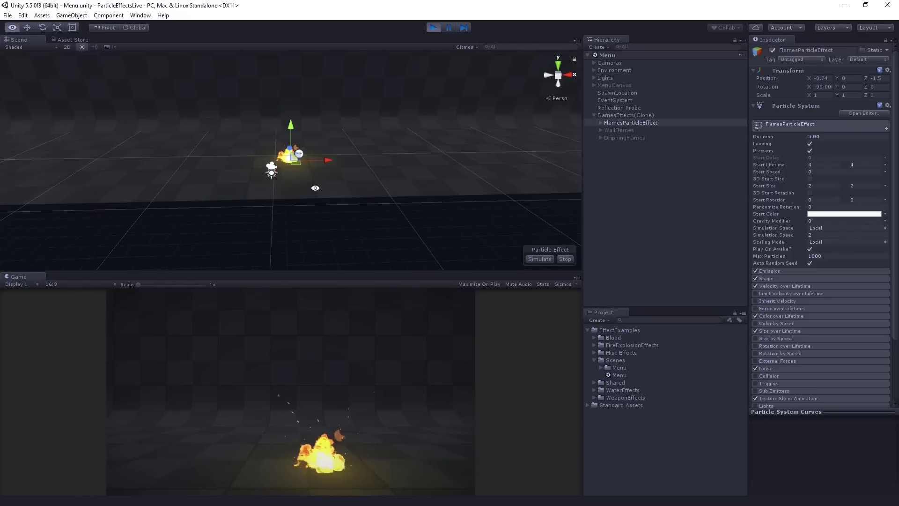
scroll(310, 186, "up", 2)
left_click_drag(320, 173, 368, 178, "alt")
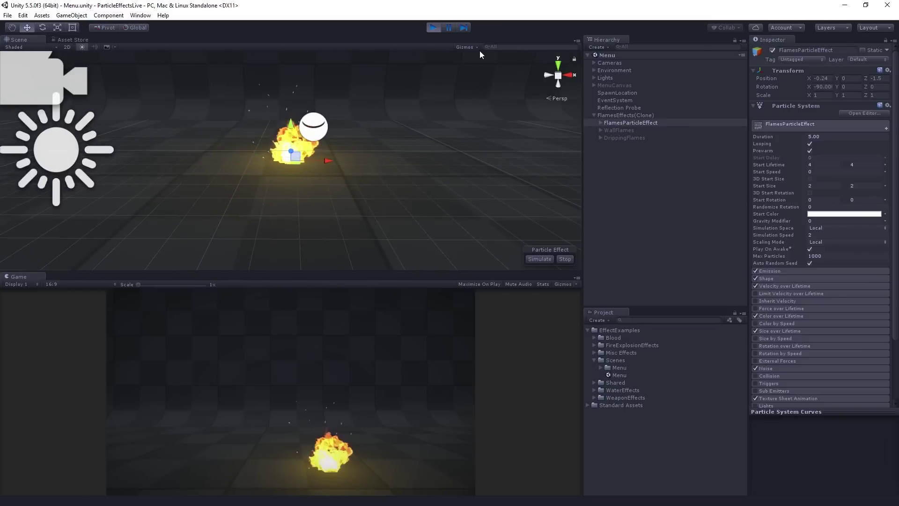
Turn off 3D Icons, Show Grid and Selection Outline in the Gizmos menu
left_click(467, 47)
left_click(461, 58)
left_click(461, 67)
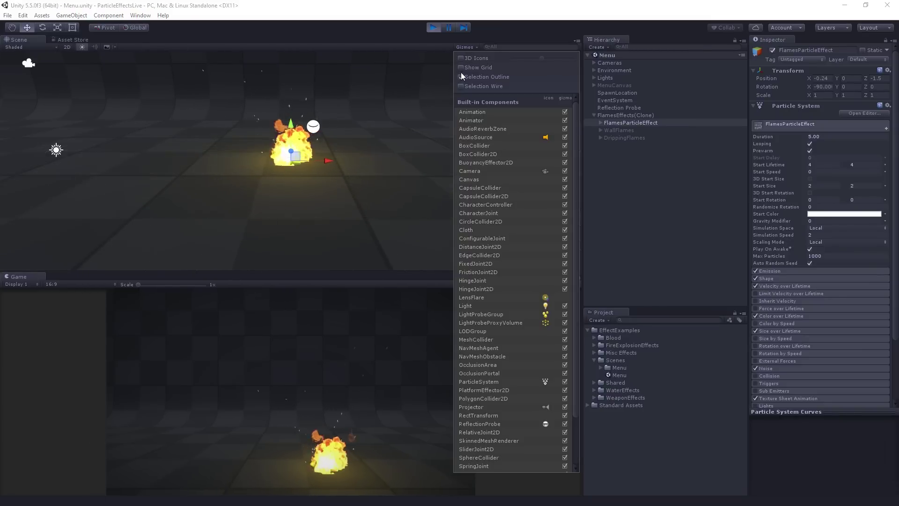
left_click(460, 77)
left_click(632, 198)
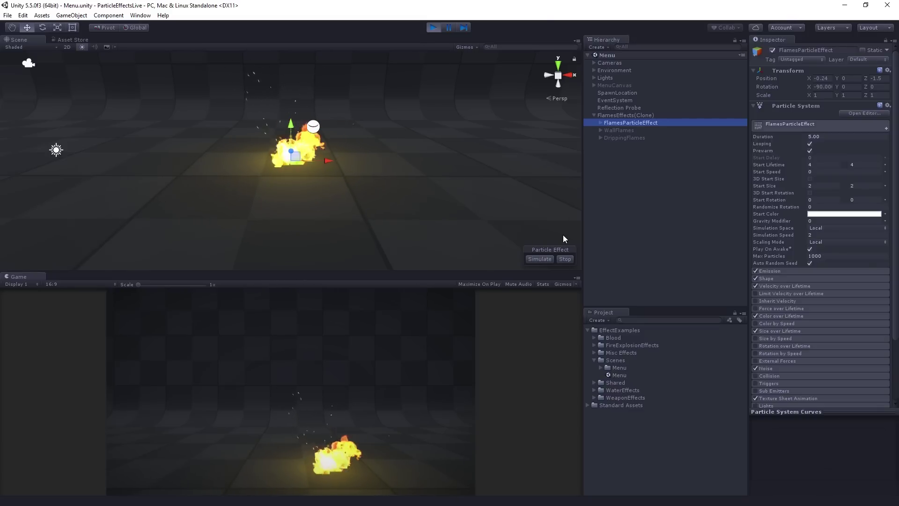
Clear the selection to empty the Inspector, later reselecting FlamesParticleEffect
left_click(618, 227)
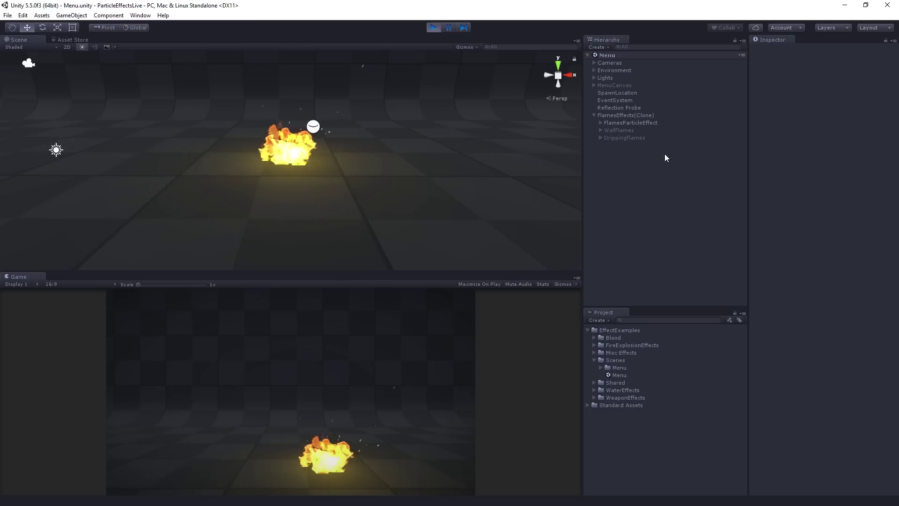
left_click(654, 122)
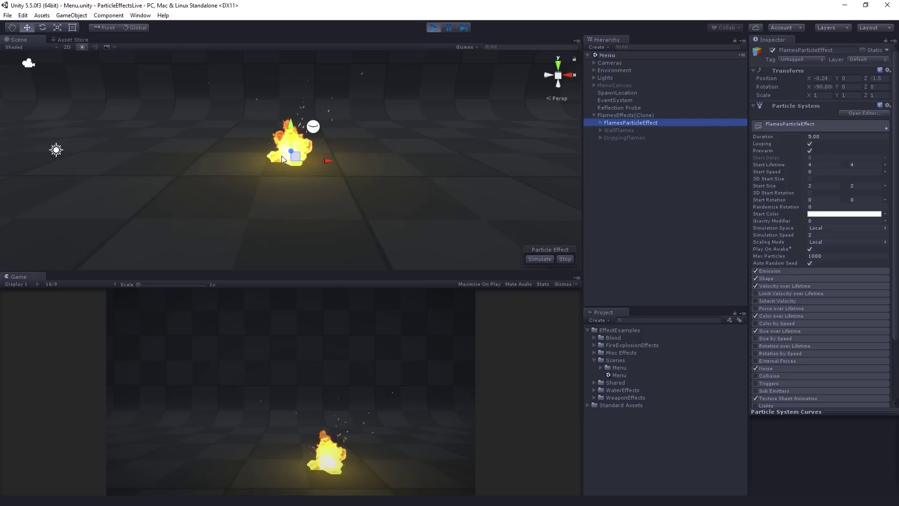
Expand FlamesParticleEffect, inspect FireEmbers and Light, then return to FlamesParticleEffect
left_click(600, 122)
left_click(632, 131)
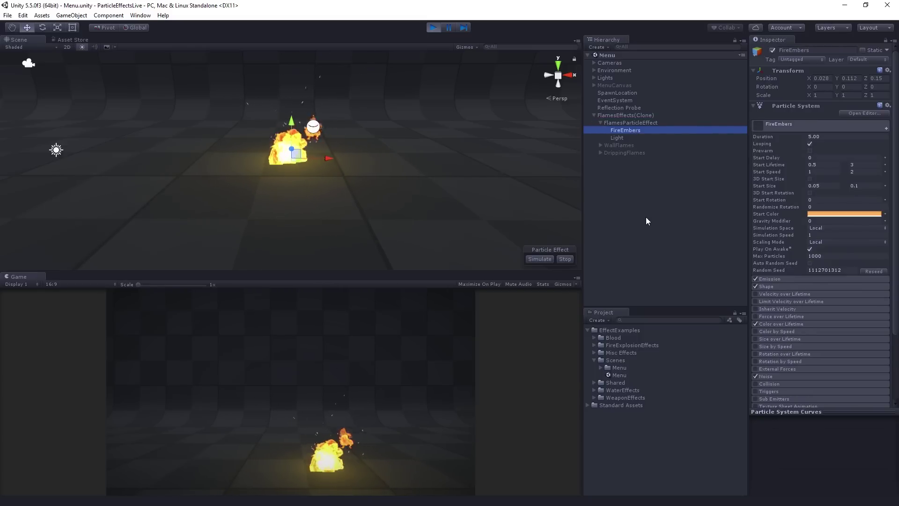
left_click(631, 138)
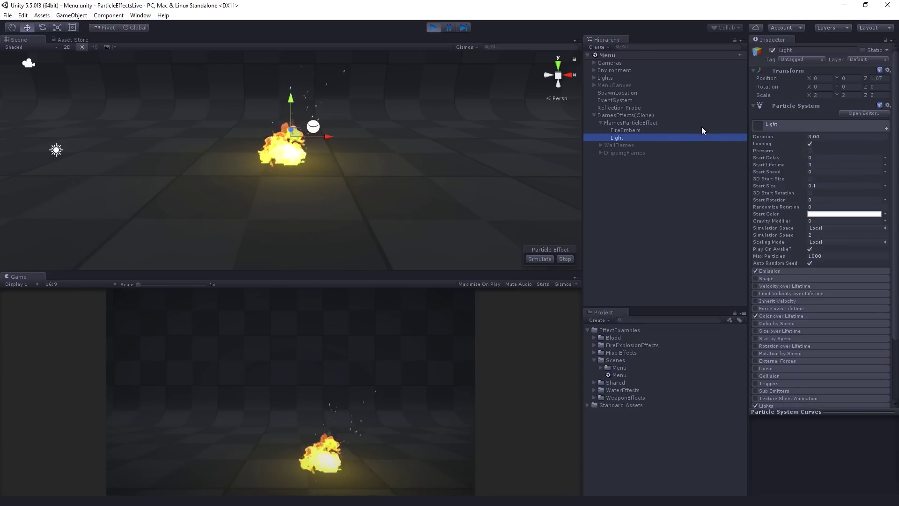
left_click(635, 122)
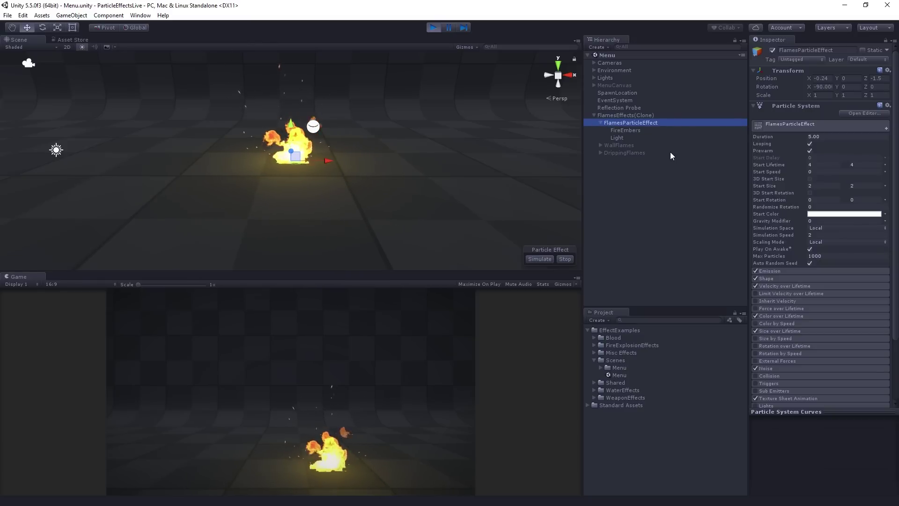
right_click(771, 39)
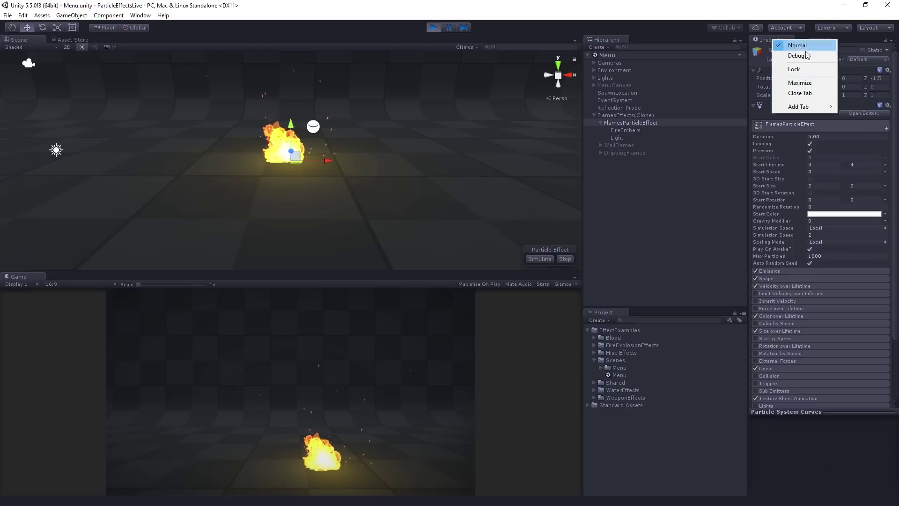
Add a second Inspector tab and switch between the two Inspectors
mouse_move(807, 110)
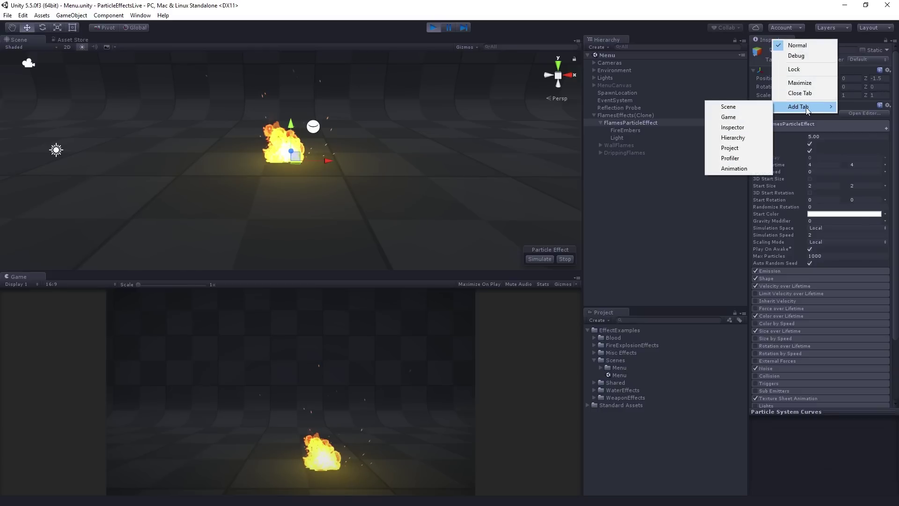
left_click(749, 129)
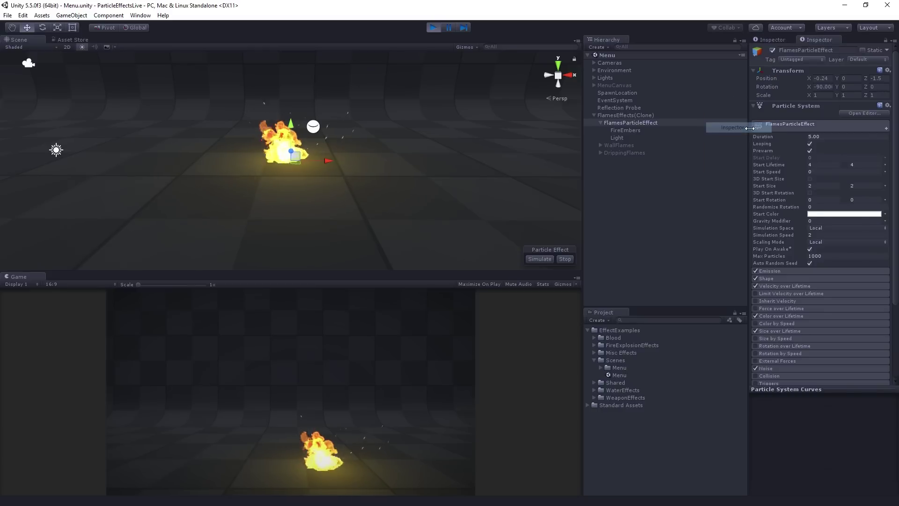
left_click(774, 41)
left_click(819, 38)
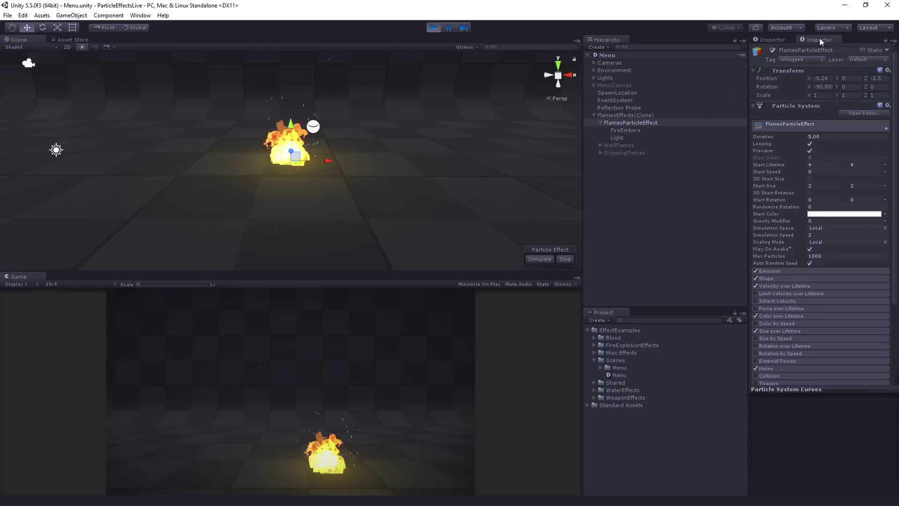
left_click(782, 40)
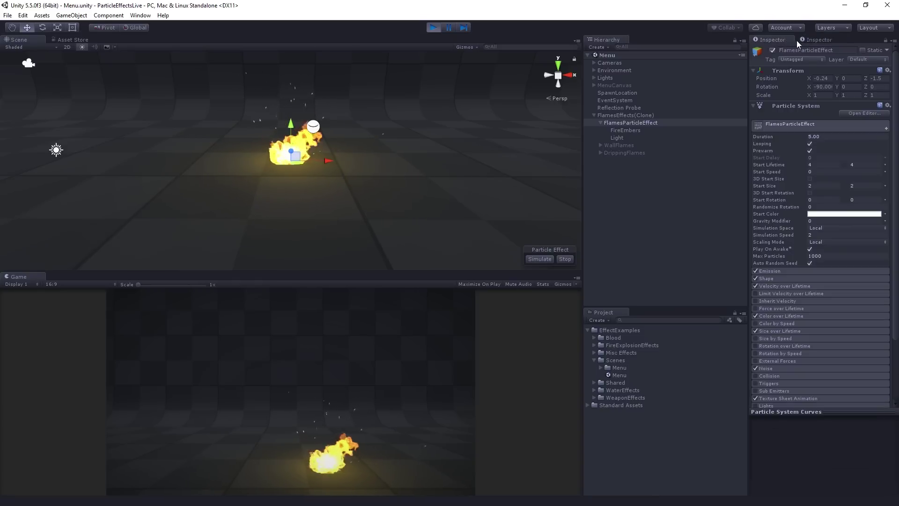
left_click(814, 41)
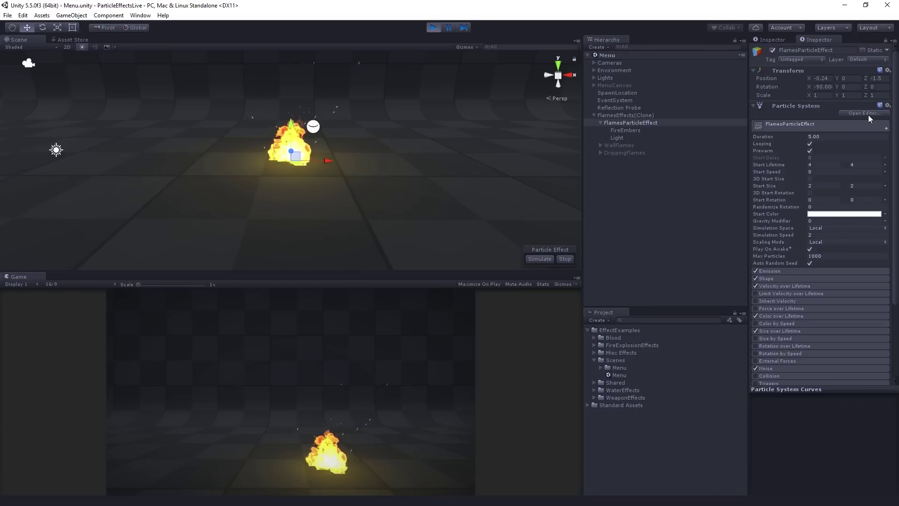
Cycle through FireEmbers and Light, ending with FlamesParticleEffect selected
left_click(634, 131)
left_click(631, 138)
left_click(634, 131)
left_click(637, 121)
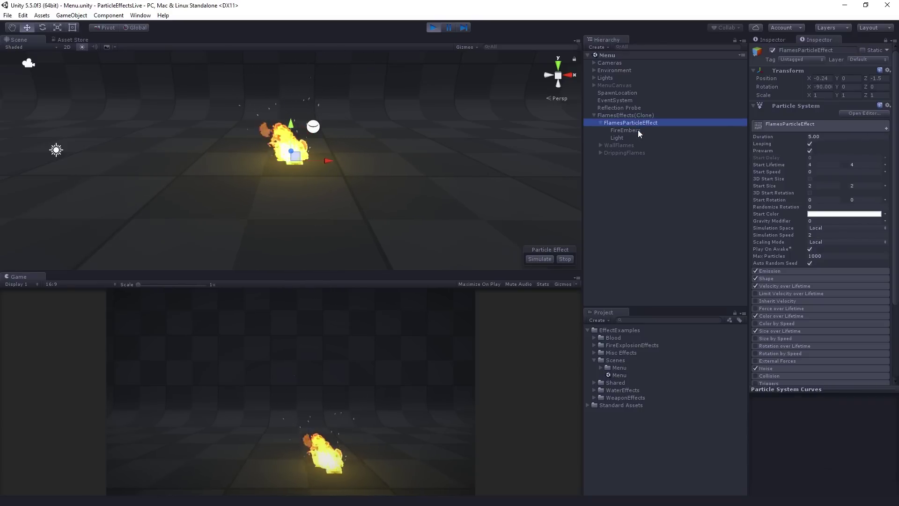
left_click(638, 131)
left_click(635, 137)
left_click(636, 129)
left_click(636, 123)
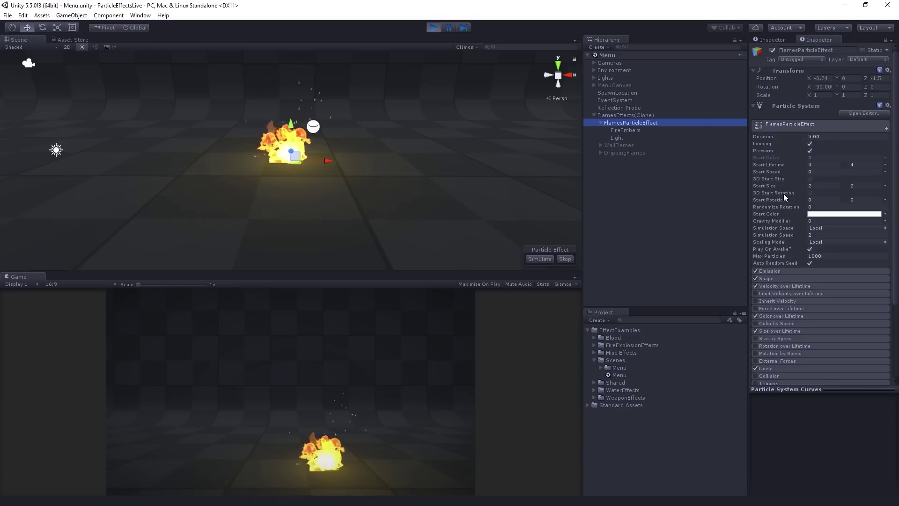
left_click(618, 131)
left_click(619, 137)
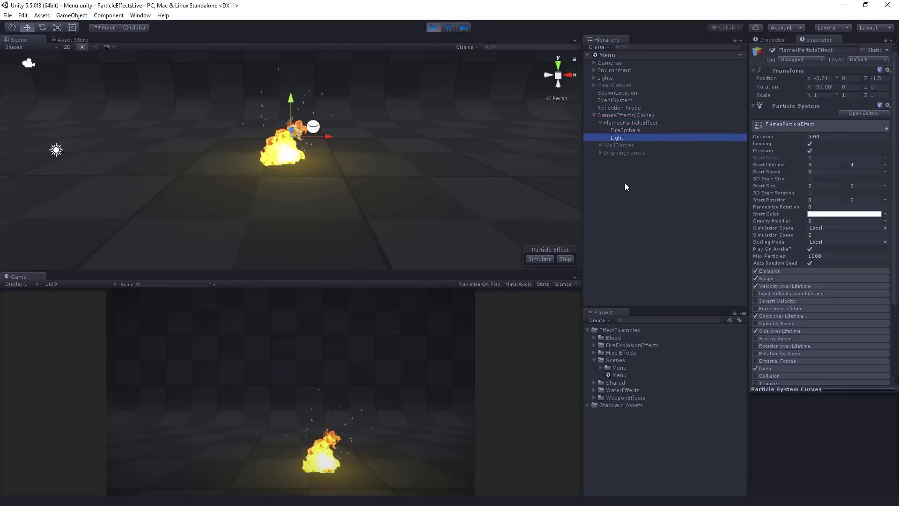
left_click(626, 123)
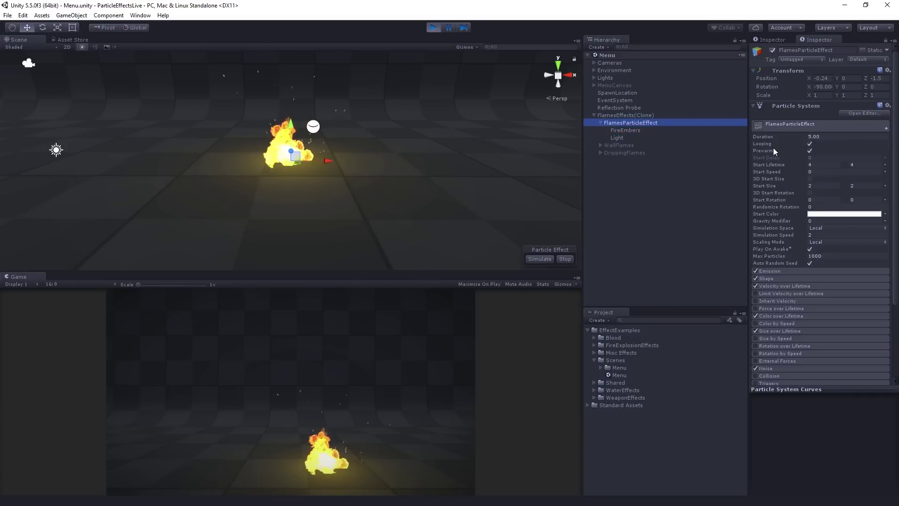
Close the second Inspector tab
right_click(810, 40)
left_click(816, 50)
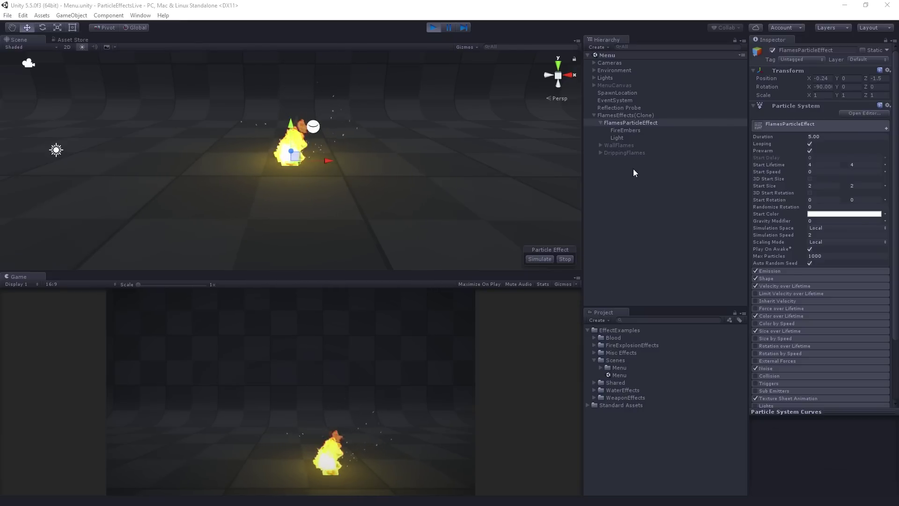
Deactivate the Light sub-effect and switch off FlamesParticleEffect's Emission module
left_click(631, 131)
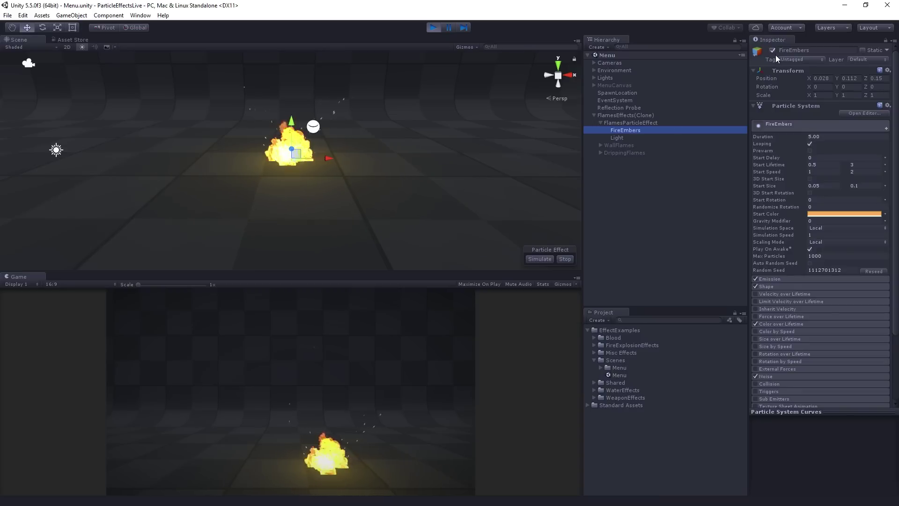
left_click(626, 137)
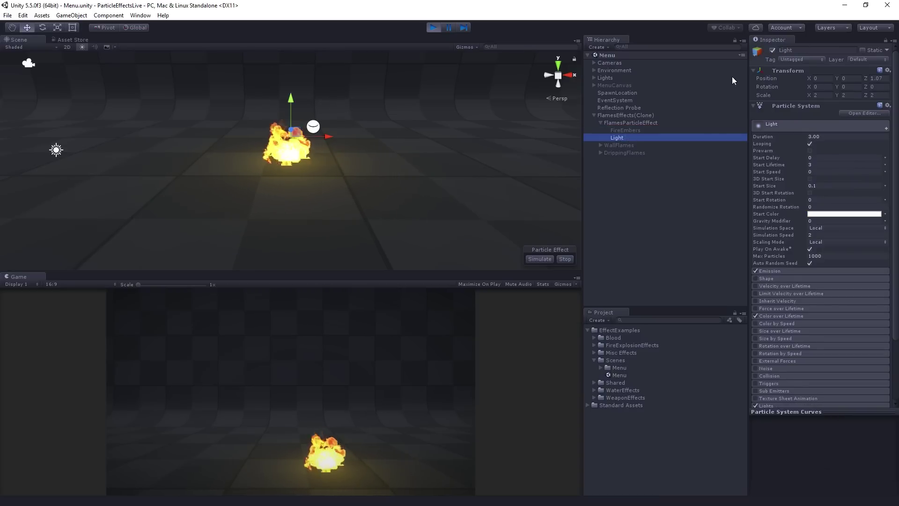
left_click(773, 50)
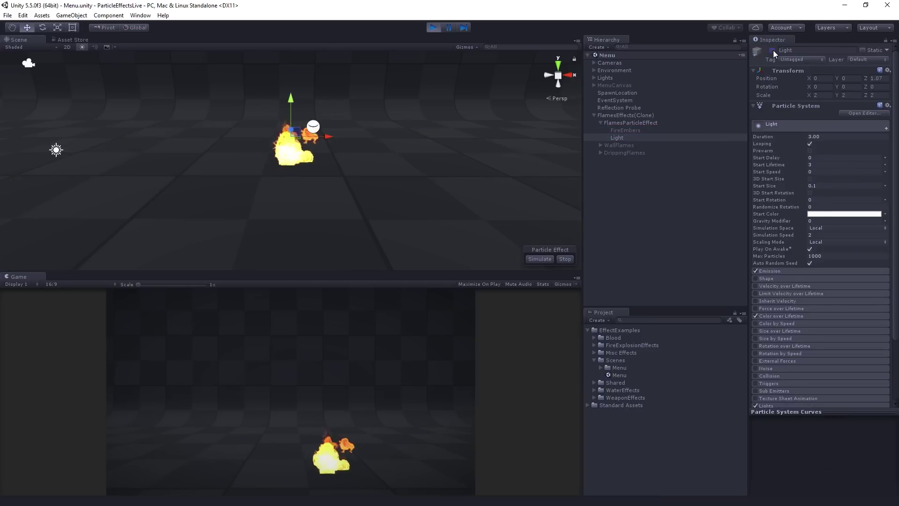
left_click(640, 233)
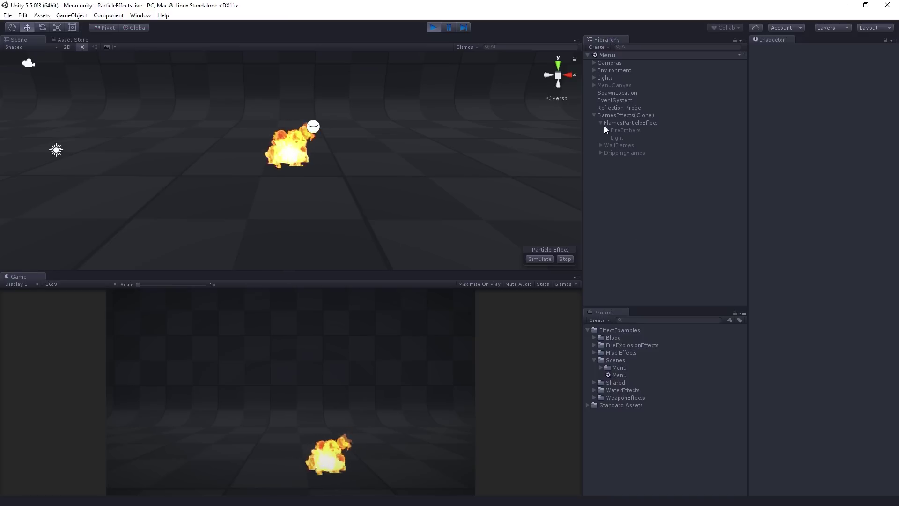
left_click(631, 123)
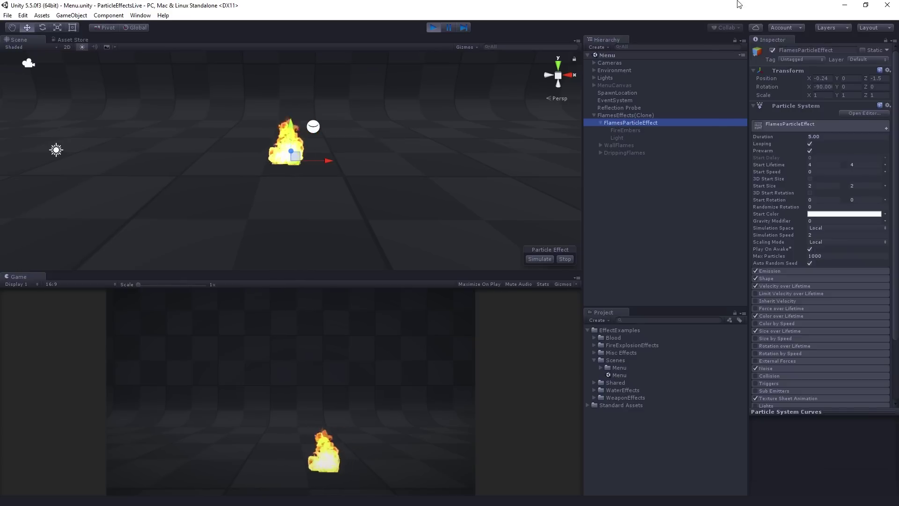
left_click(755, 271)
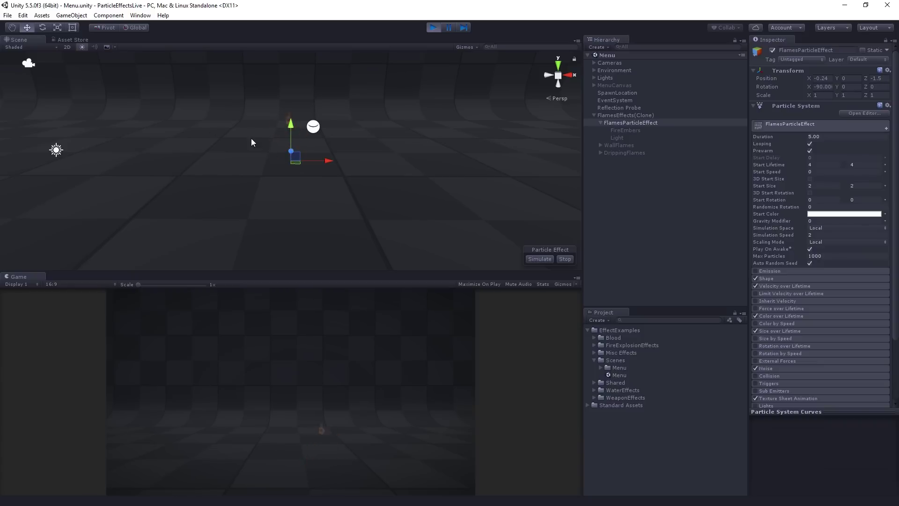
Reactivate FireEmbers, zoom the Scene view in, and select the Light sub-effect
left_click(627, 130)
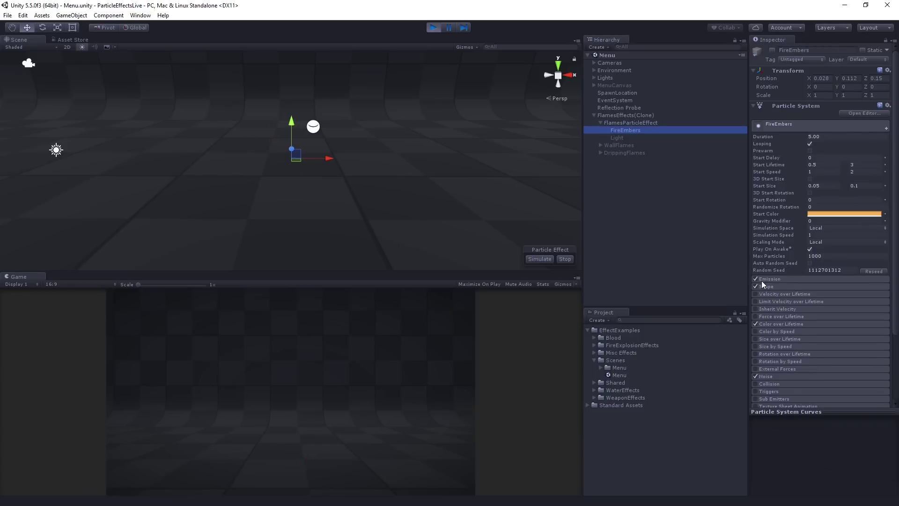
left_click(772, 51)
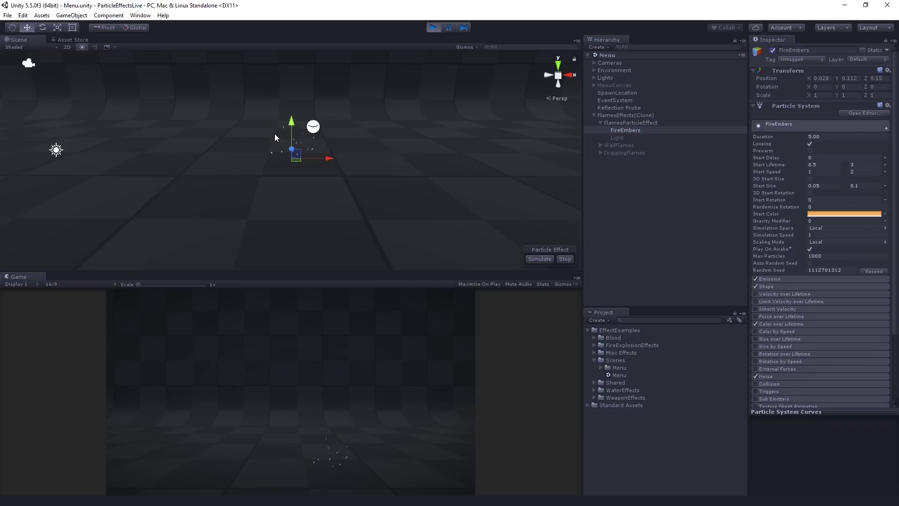
scroll(301, 127, "up", 4)
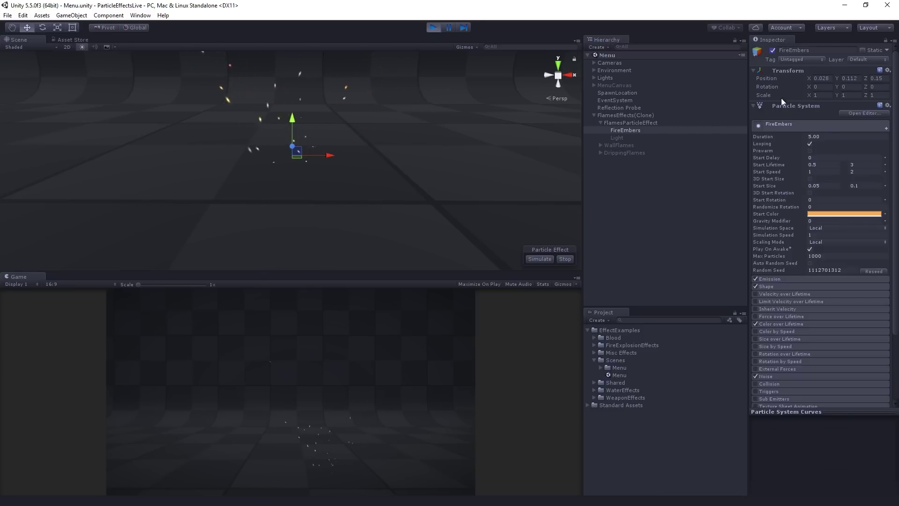
left_click(637, 137)
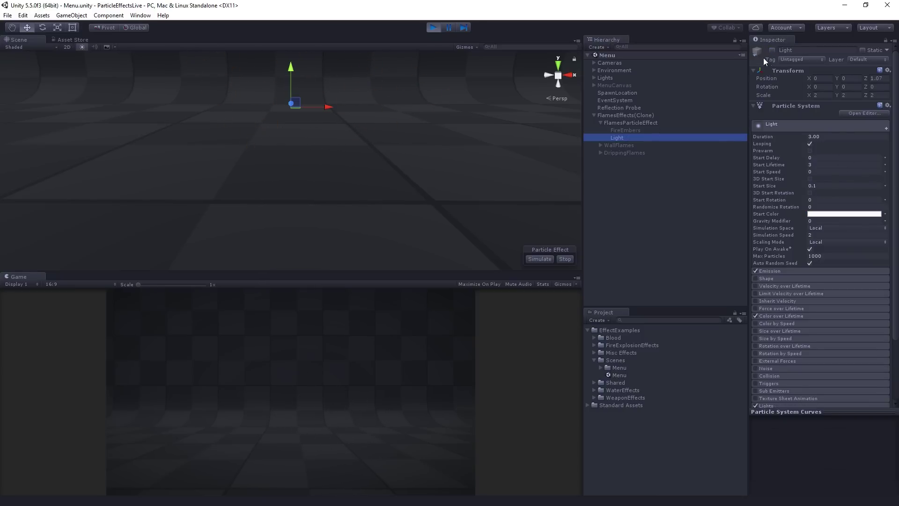
Activate the Light sub-effect and orbit the Scene view to view its glow
left_click(773, 50)
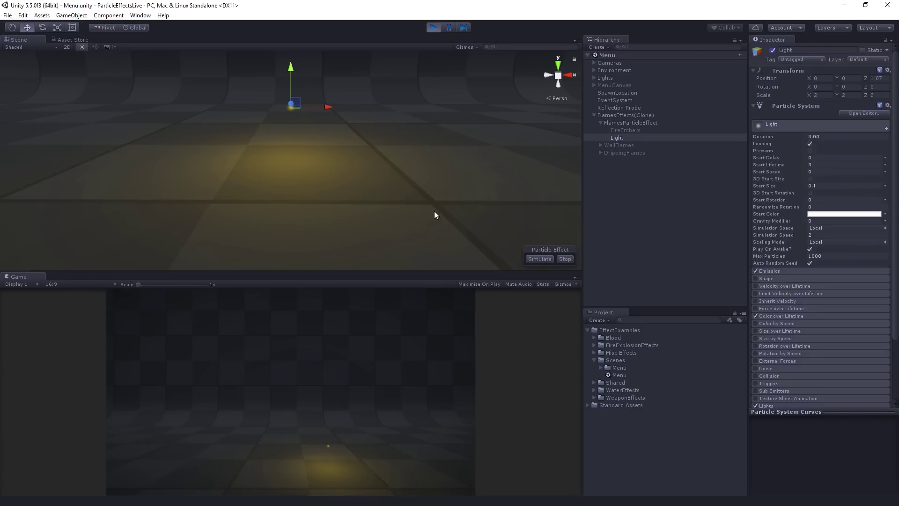
left_click_drag(251, 101, 300, 159, "alt")
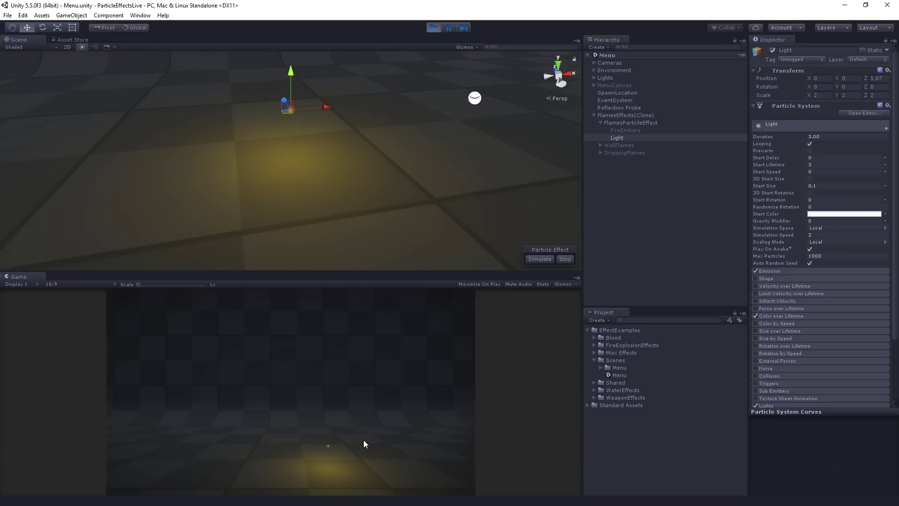
left_click_drag(304, 179, 351, 212, "alt")
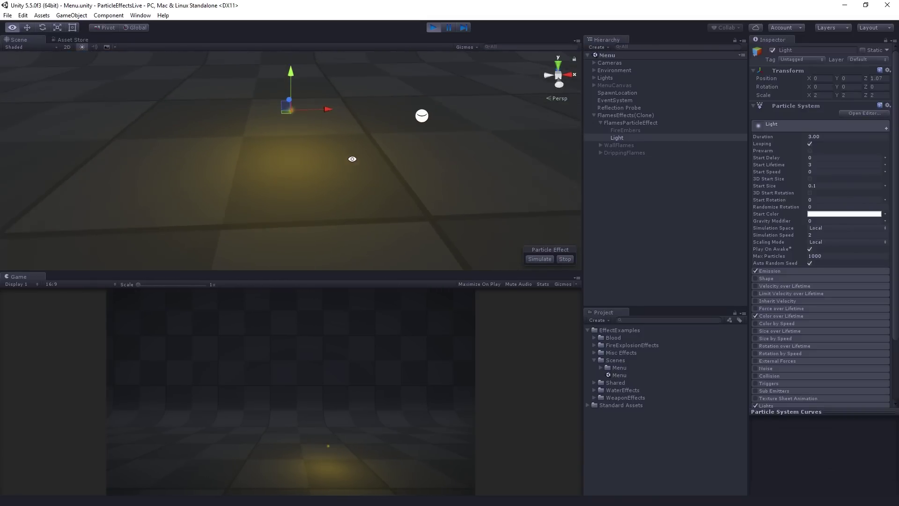
Deactivate Light again, re-enable FlamesParticleEffect's Emission, and clear the selection
left_click(773, 50)
left_click(640, 122)
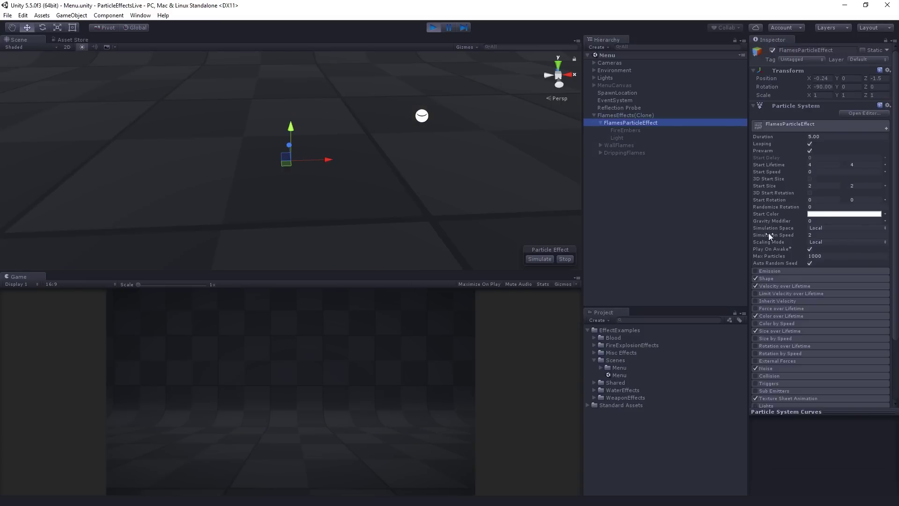
left_click(755, 270)
left_click(652, 176)
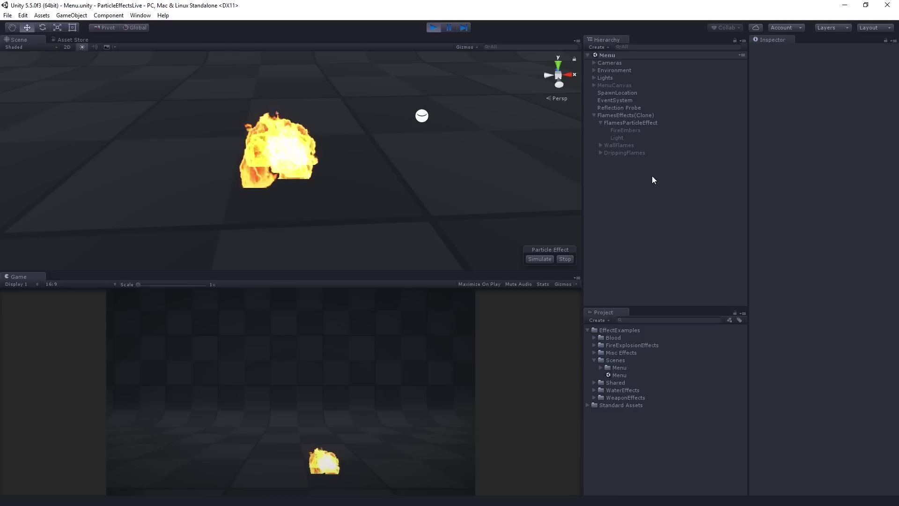